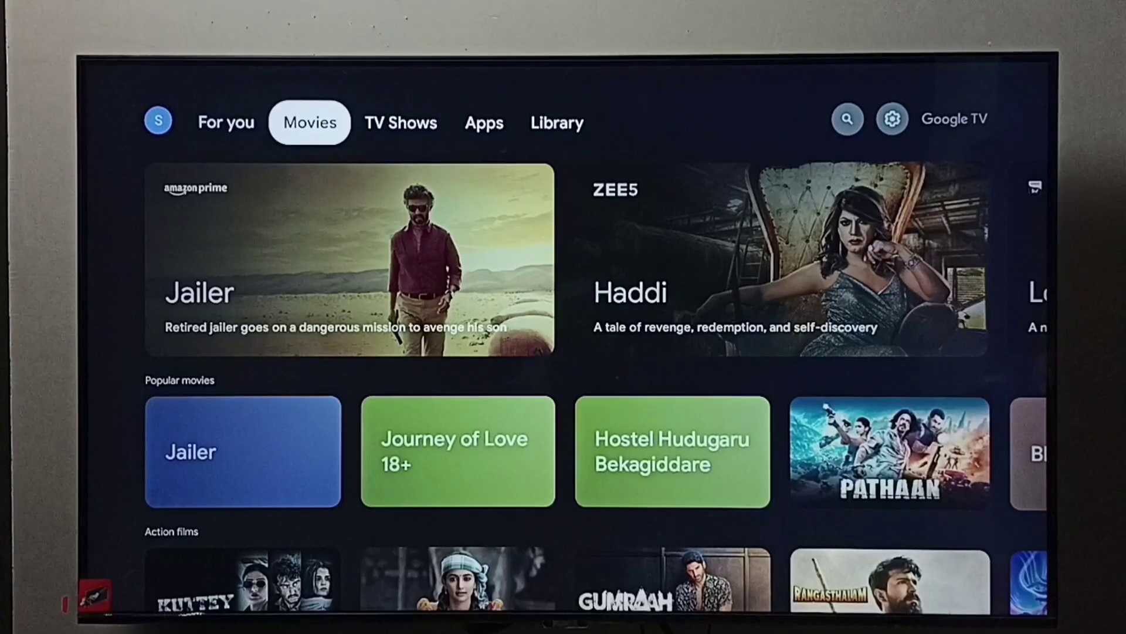
Go from the home screen through quick settings to the Apps settings list
key(Right)
key(Right)
key(Right)
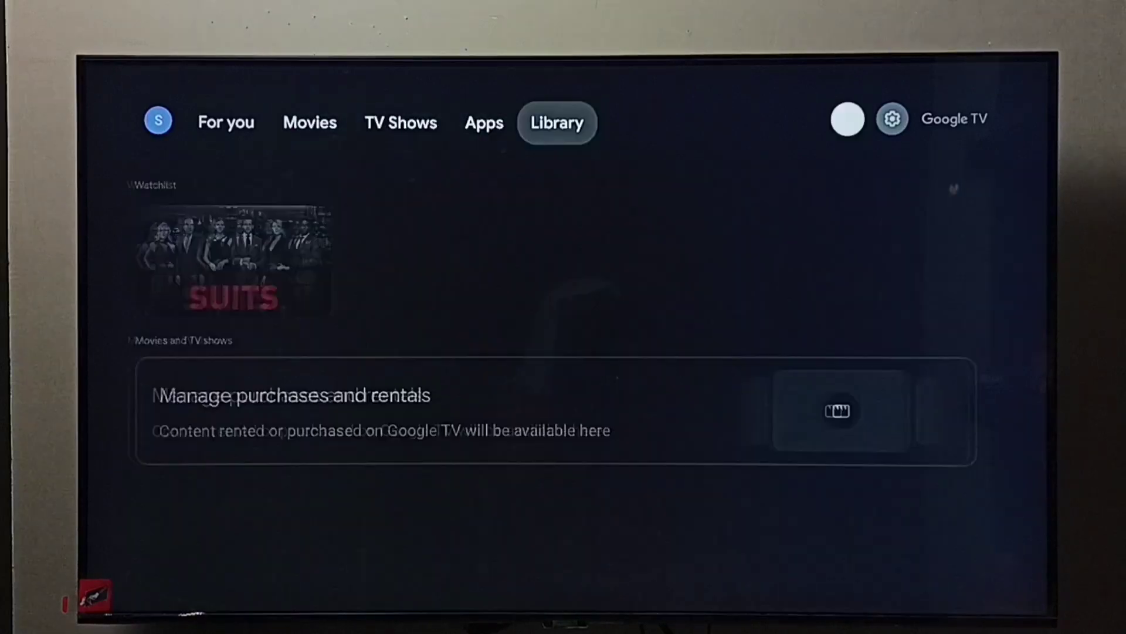
key(Right)
key(Left)
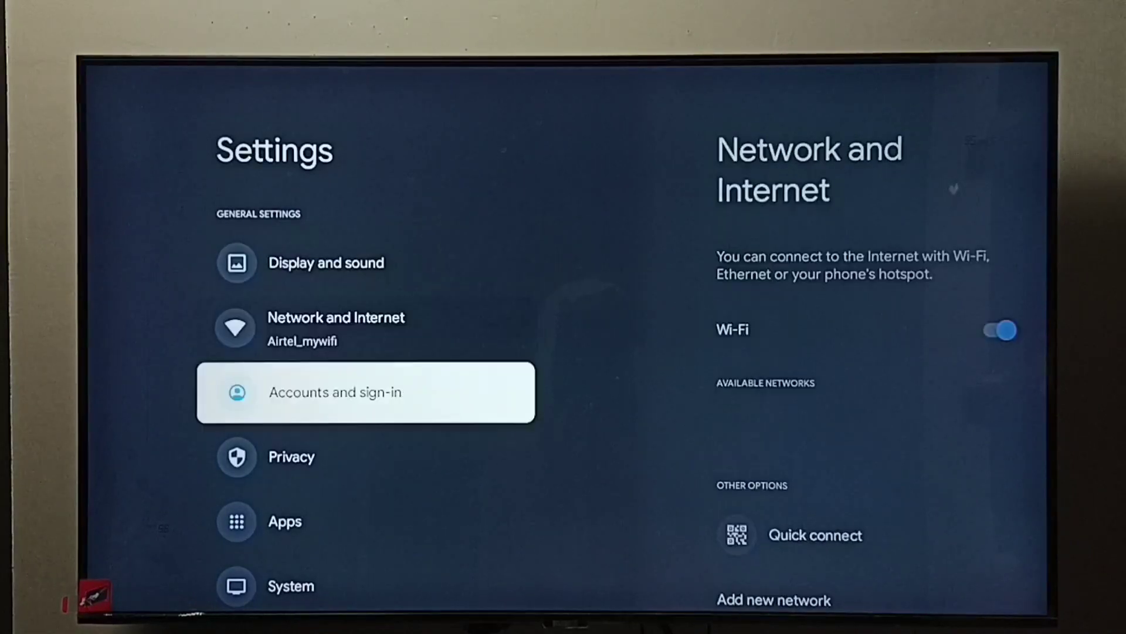
key(Down)
key(Down)
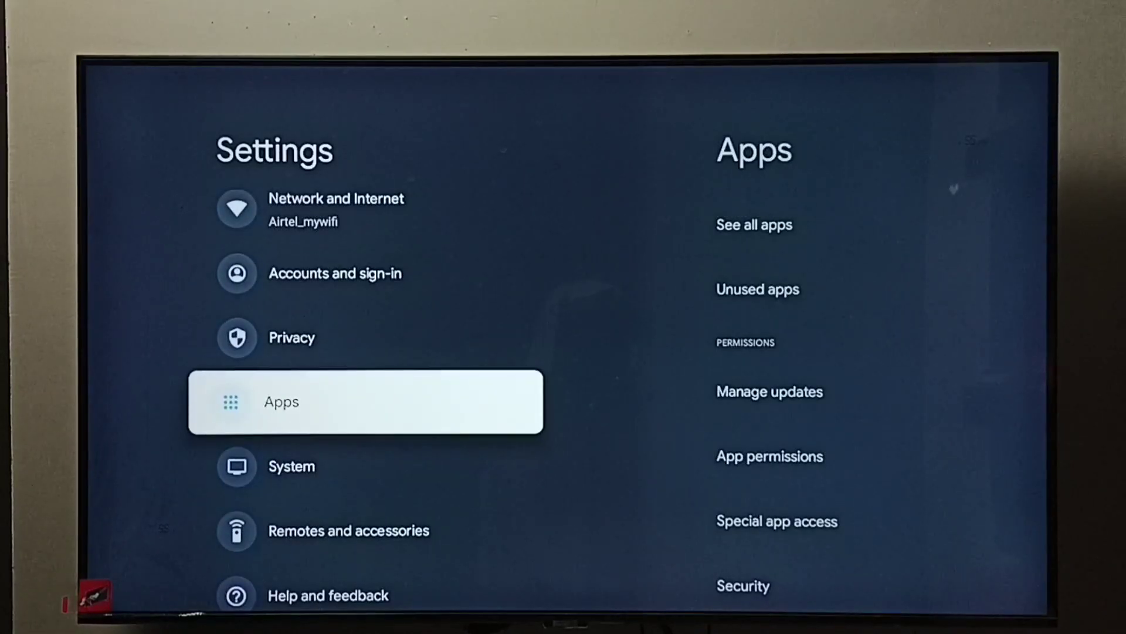
key(Return)
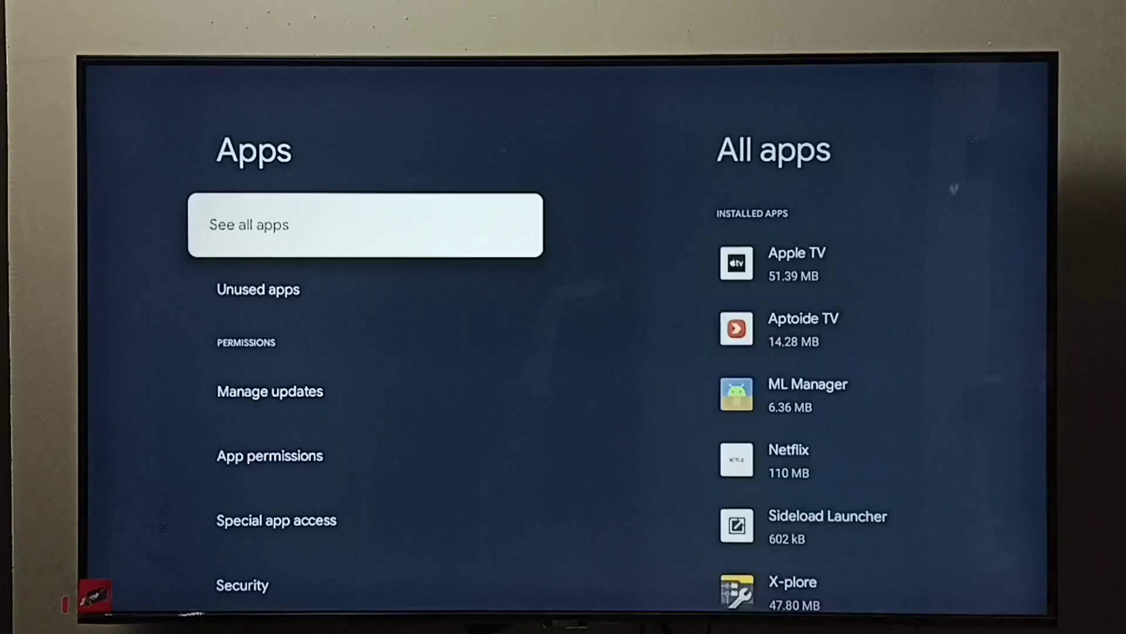
Show all installed apps and move down the list to YouTube's details panel
key(Return)
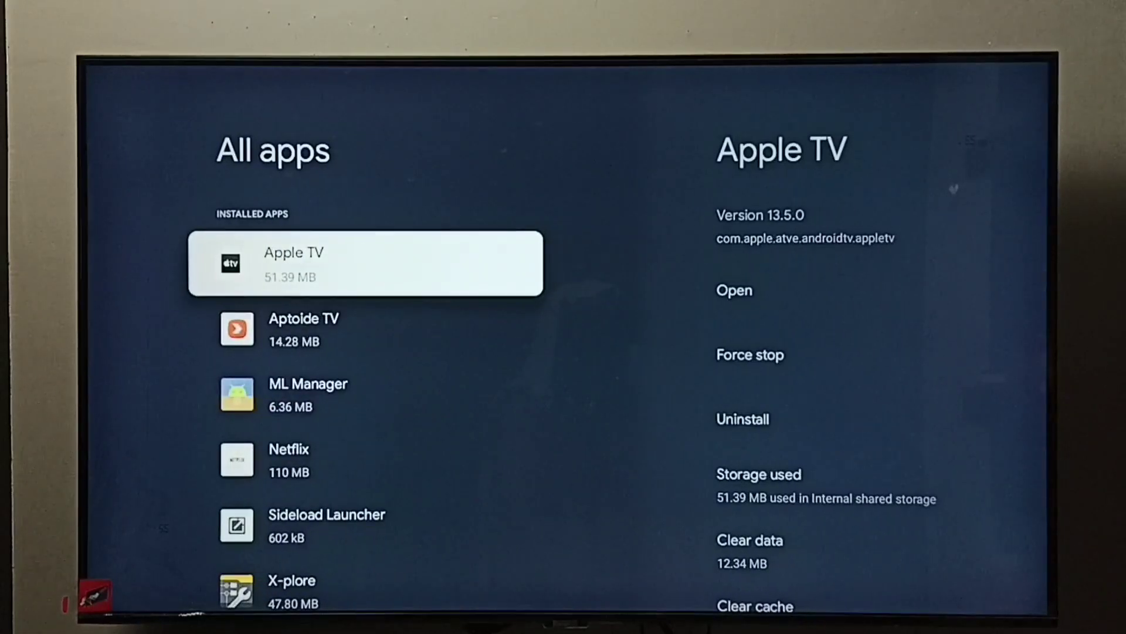
key(Down)
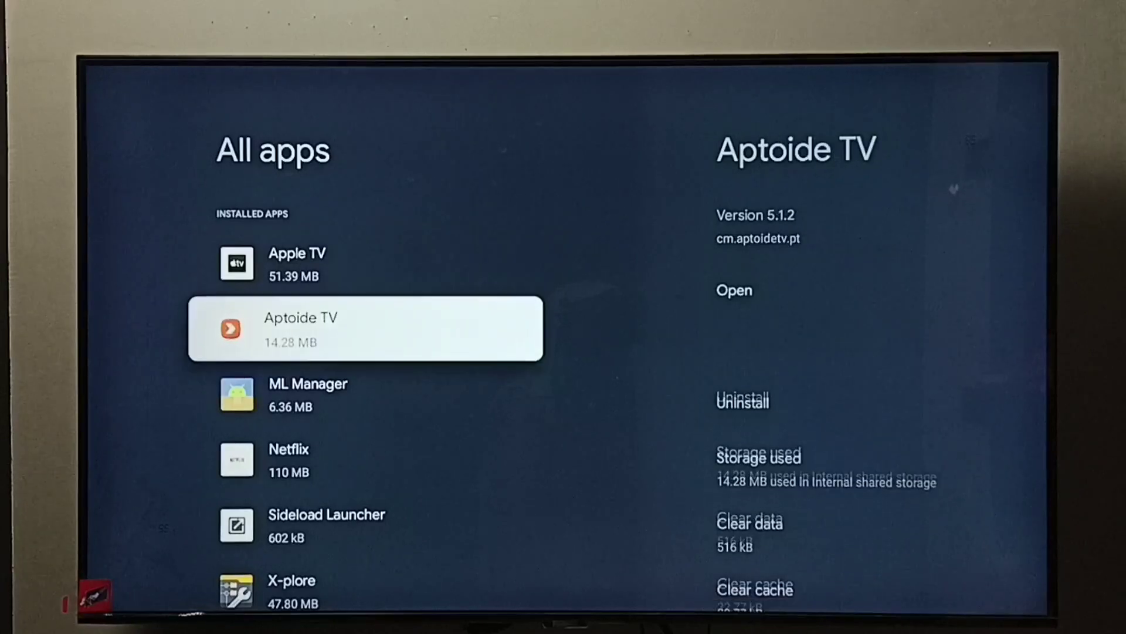
key(Down)
key(Down)
key(Down)
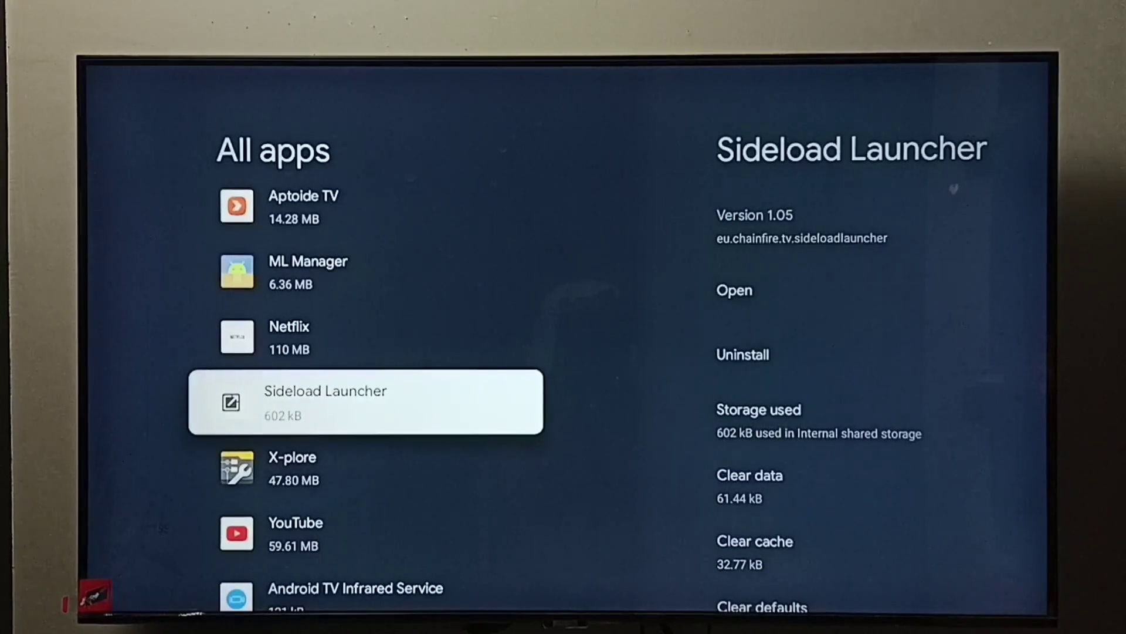
key(Down)
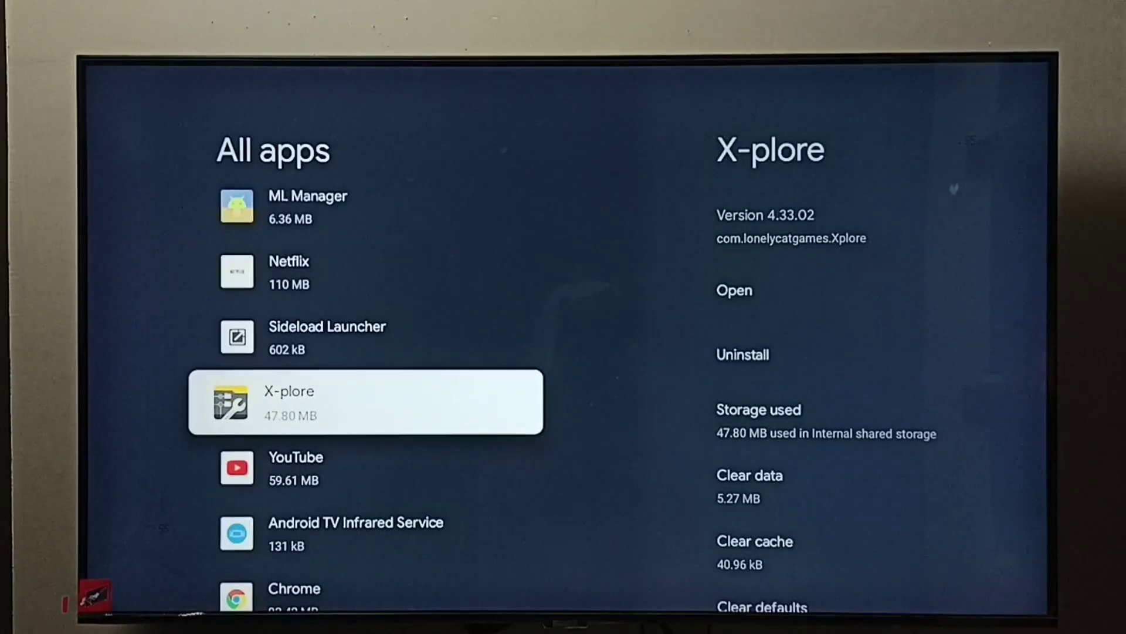
key(Down)
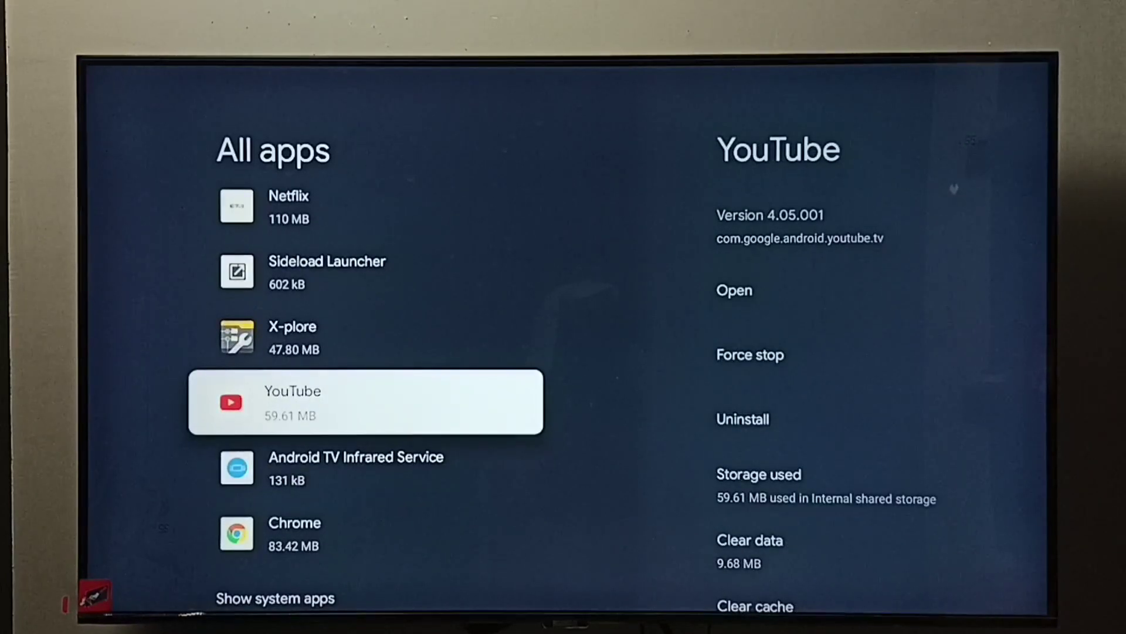
key(Return)
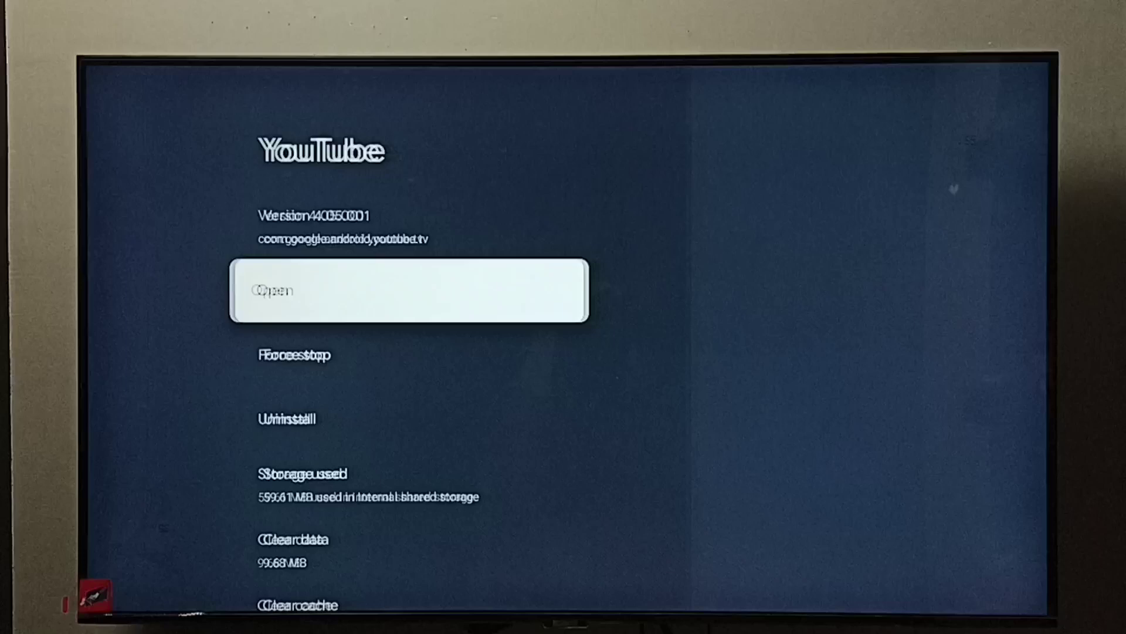
key(Down)
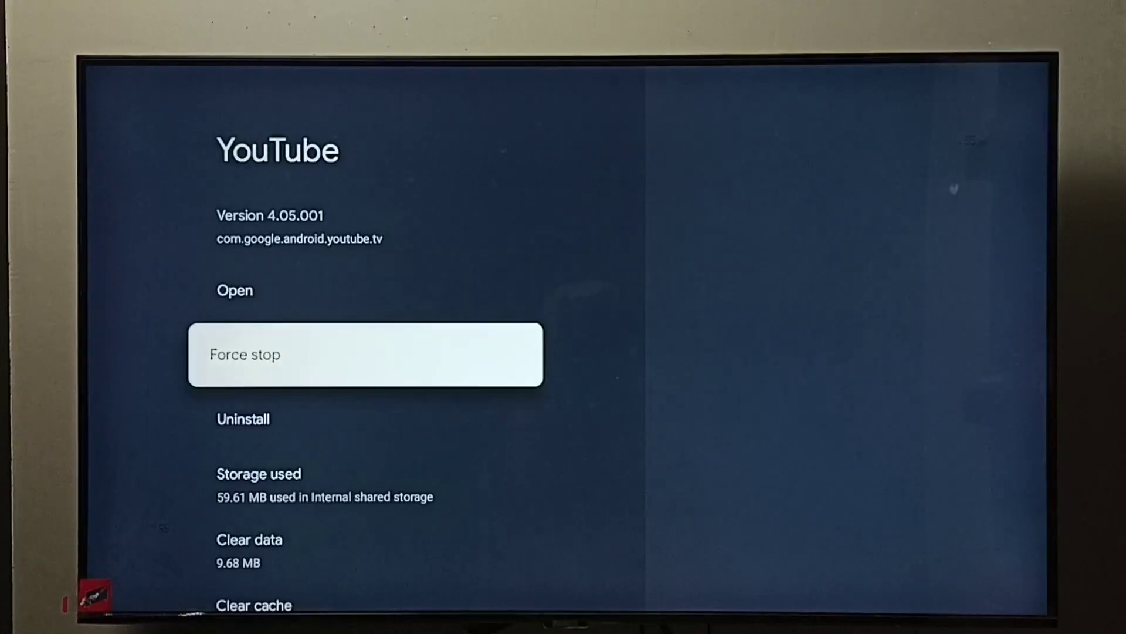
key(Down)
key(Down)
key(Down)
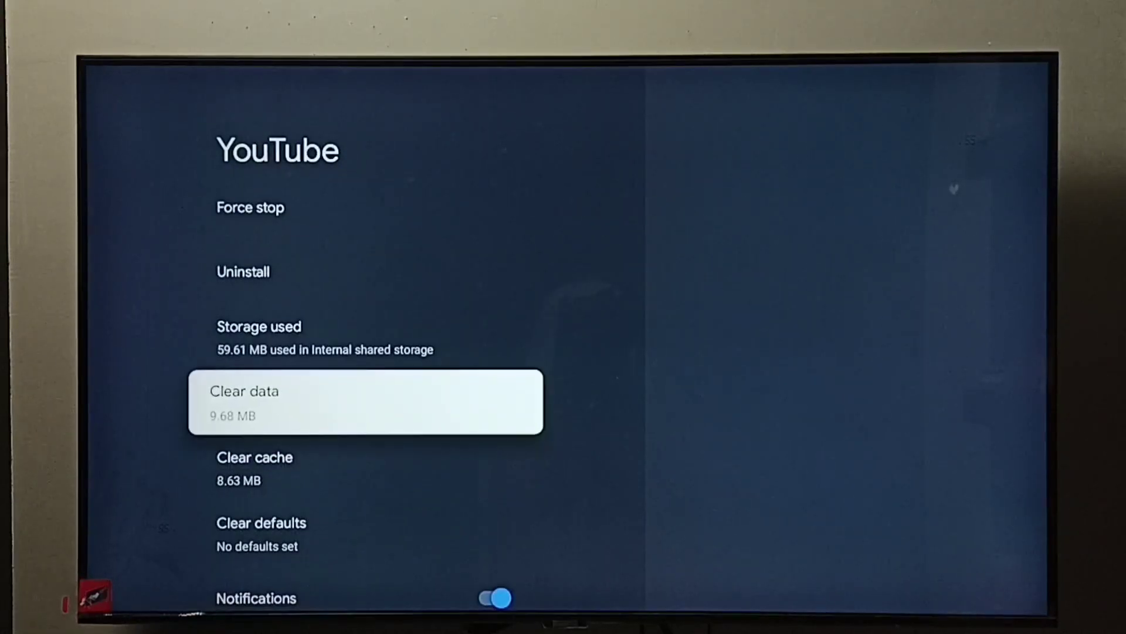
key(Down)
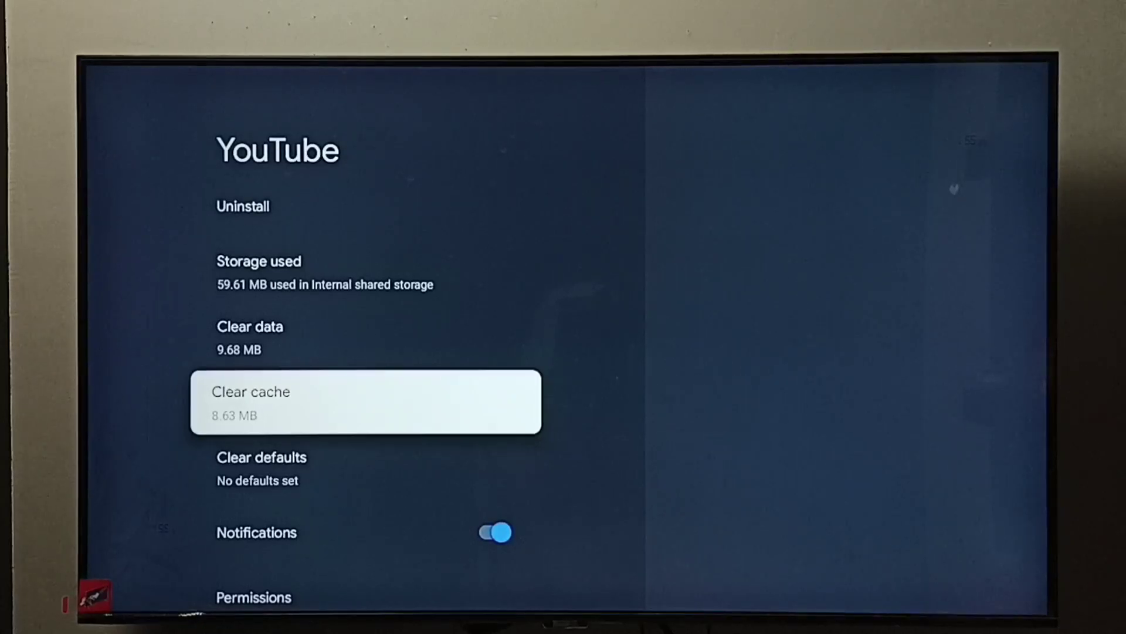
Clear YouTube's cache to 0 B and its data to 40.96 kB, confirming the deletion
key(Return)
key(Return)
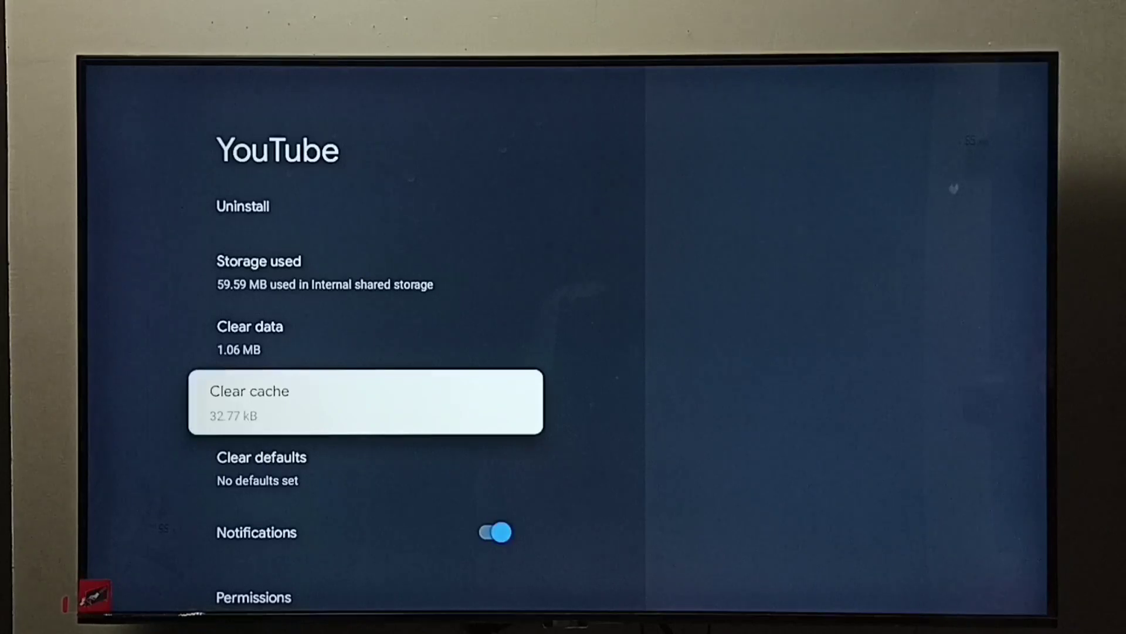
key(Up)
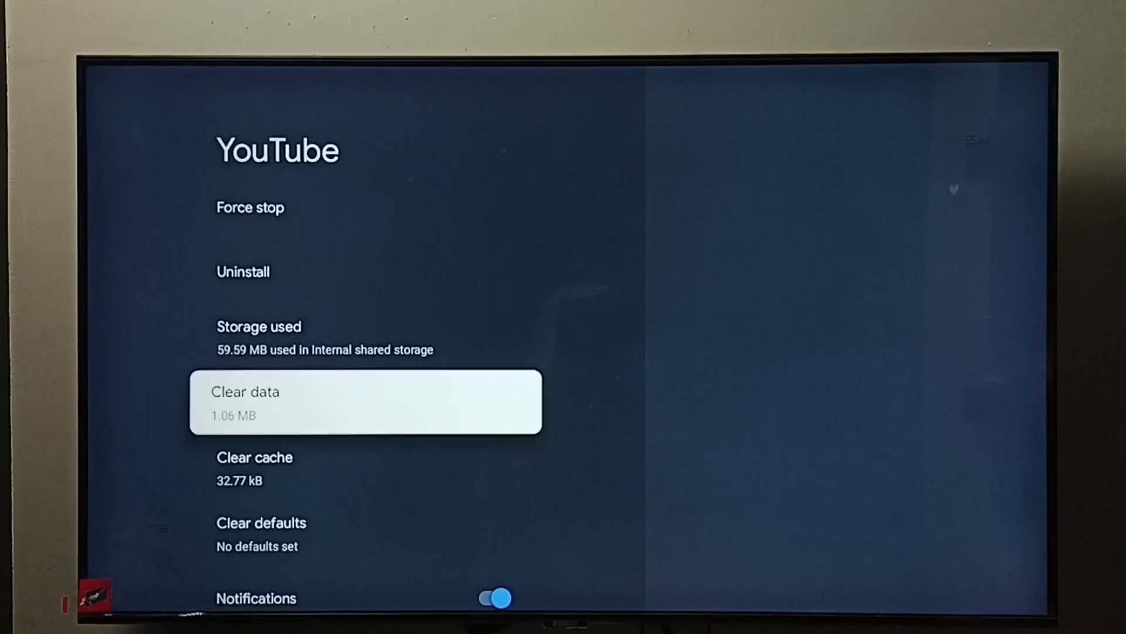
key(Return)
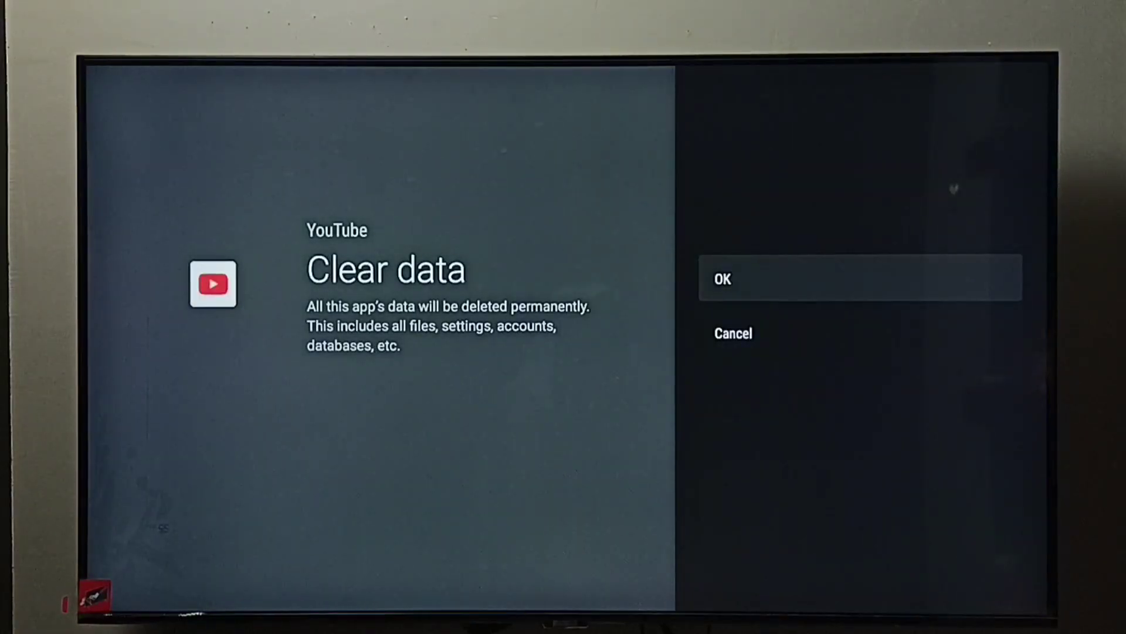
key(Return)
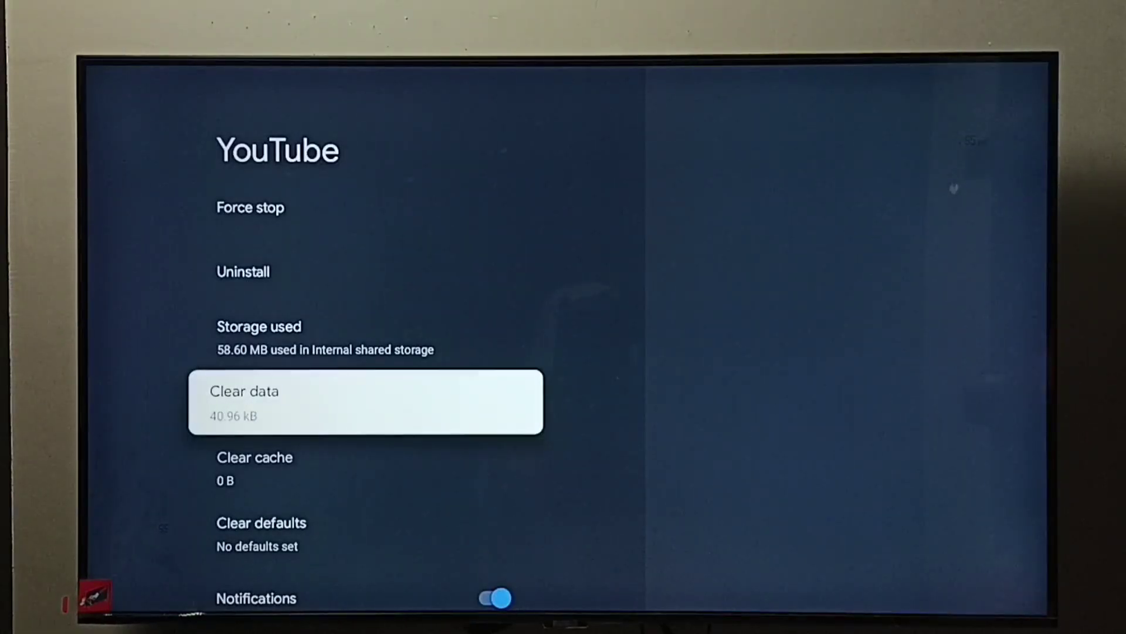
key(Down)
key(Down)
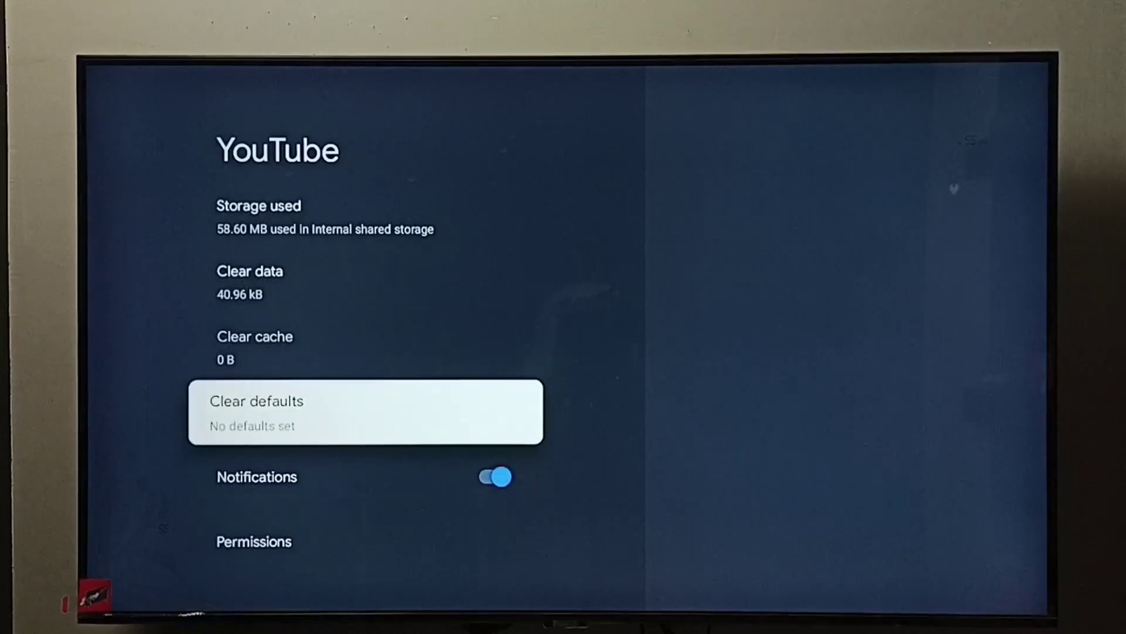
key(Up)
key(Up)
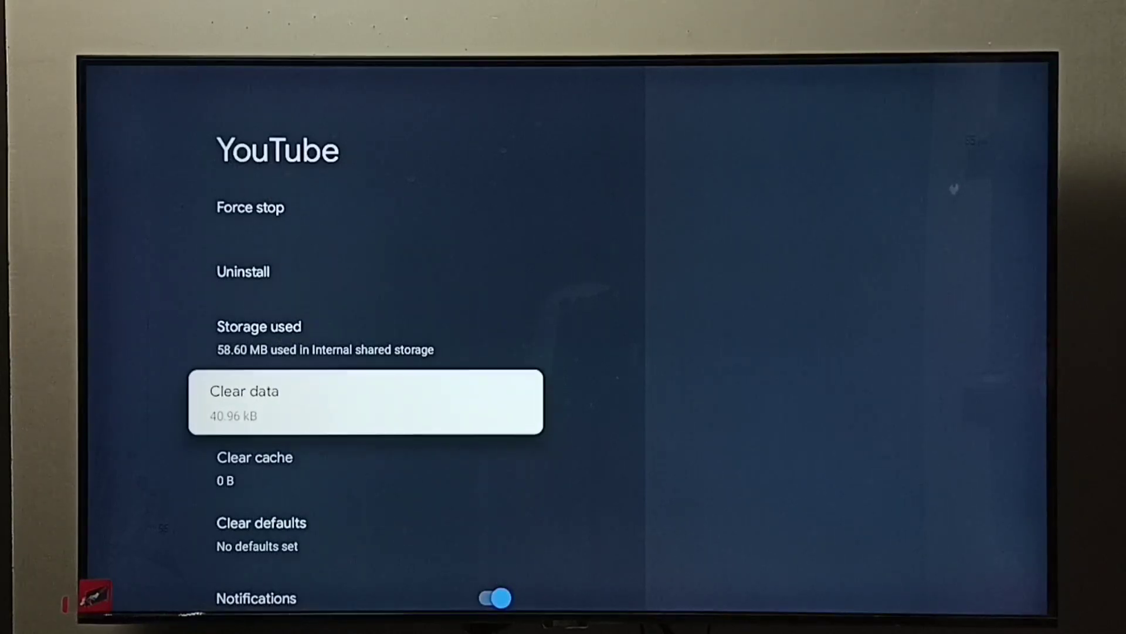